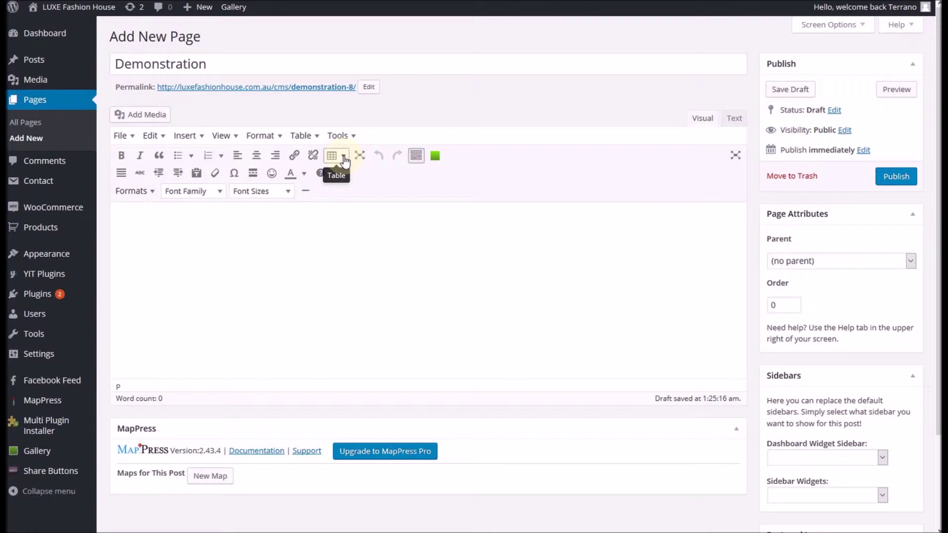
Step: Insert a table with four columns and four rows into the empty page body
click(345, 157)
mouse_move(341, 178)
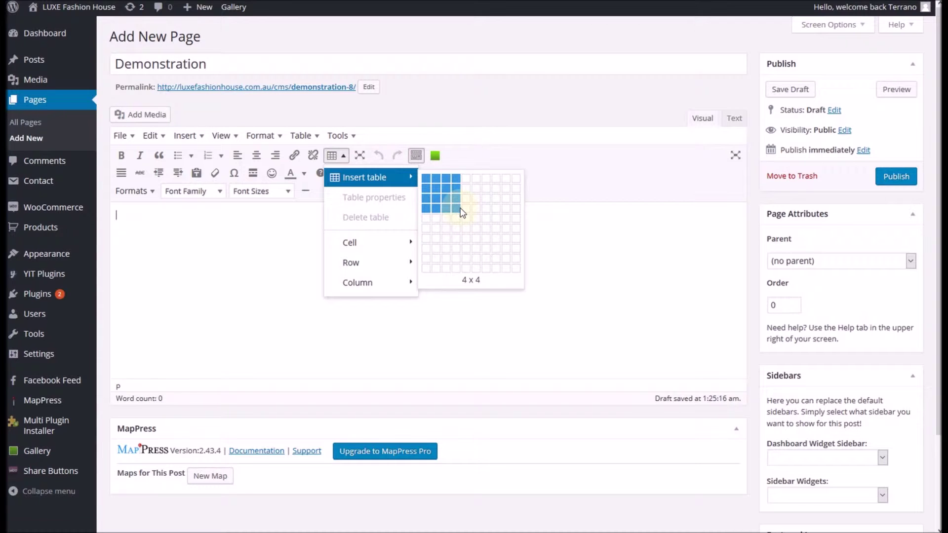
click(312, 136)
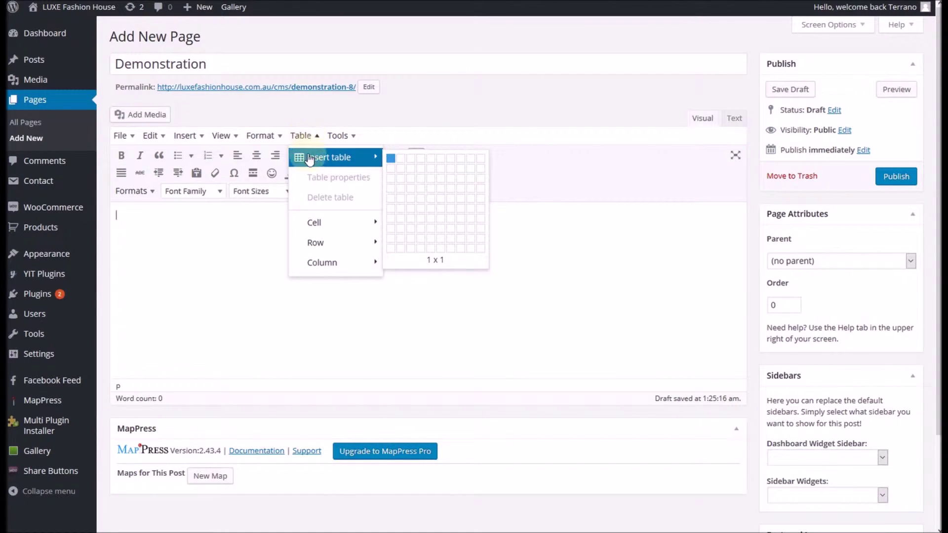
click(425, 187)
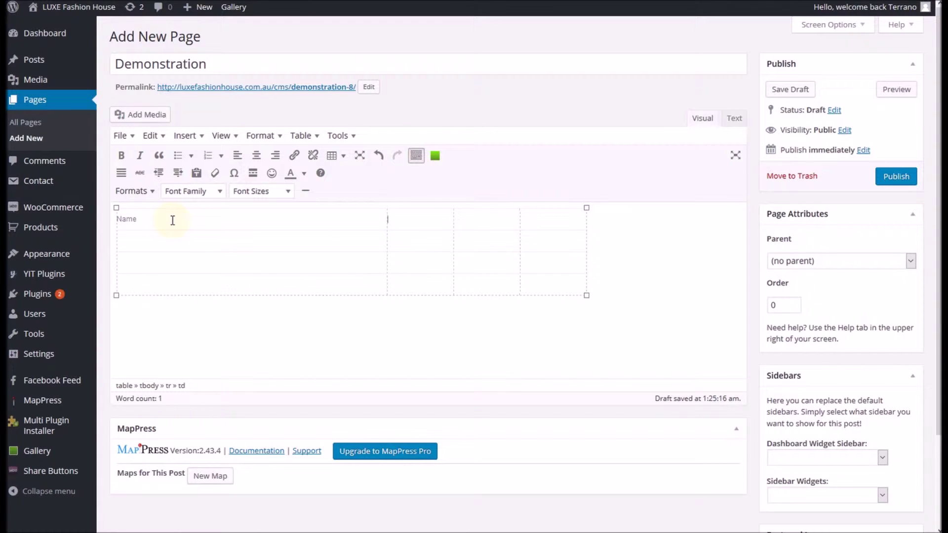
Step: Enter the headings Address, Phone and Email in the remaining cells of the table's first row
text(Address)
click(527, 220)
text(Phone)
click(575, 217)
text(Email)
Step: Set the cell width of the whole Name column to 25%
drag(148, 216, 148, 282)
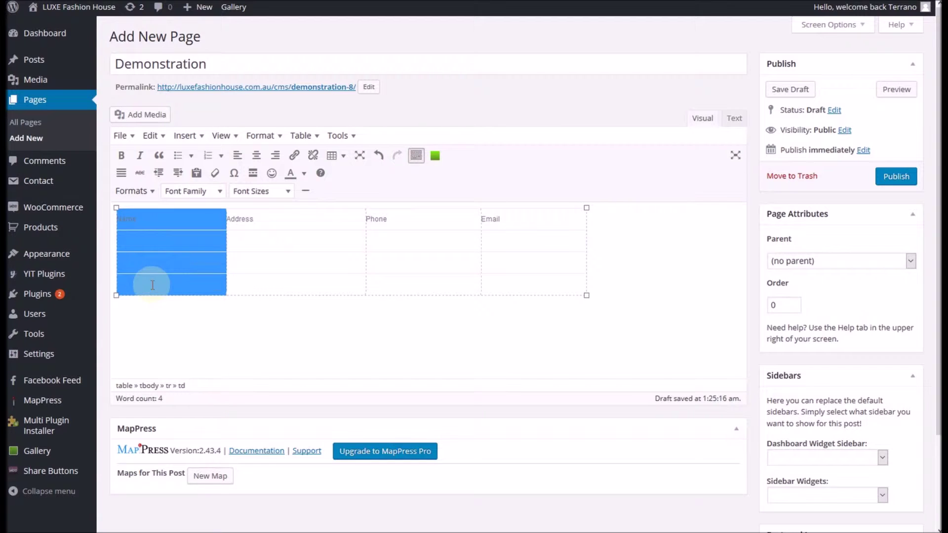
drag(286, 216, 284, 289)
click(185, 217)
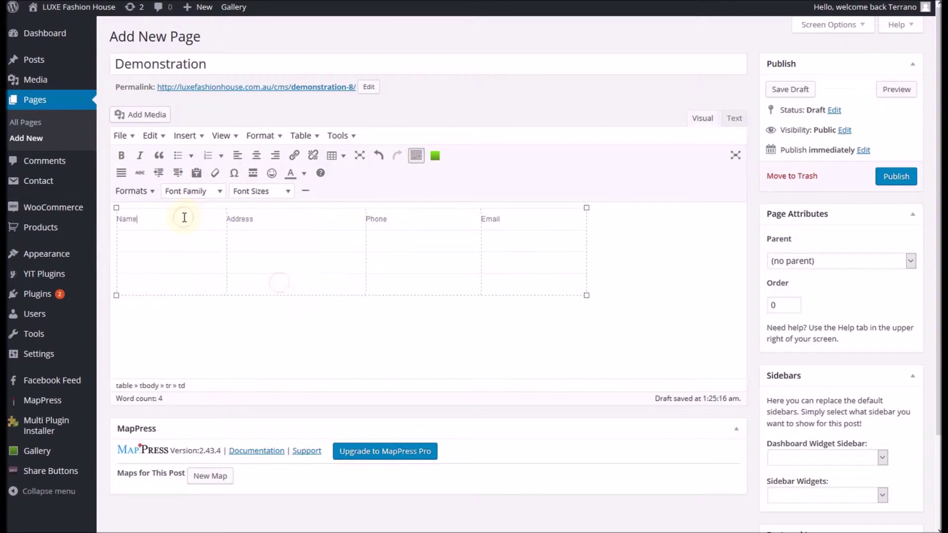
drag(184, 217, 180, 277)
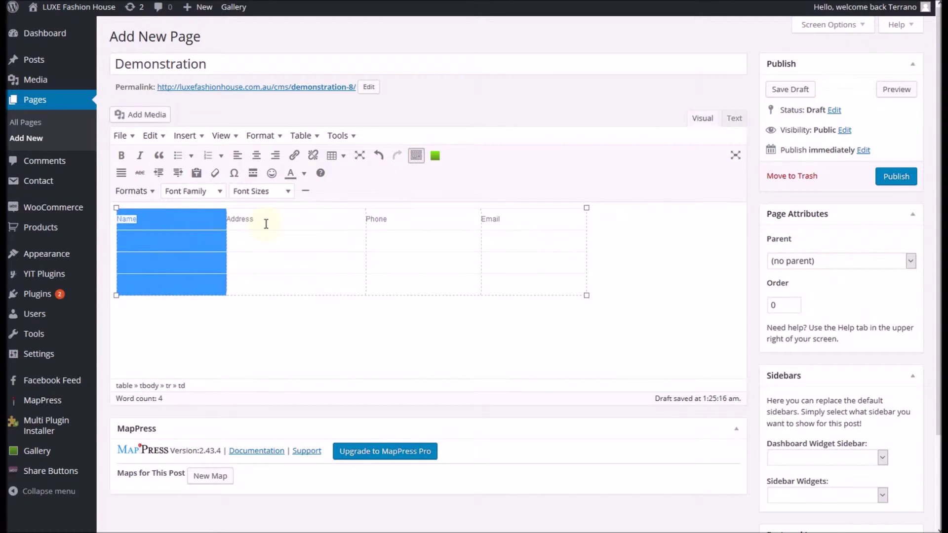
click(314, 138)
mouse_move(326, 231)
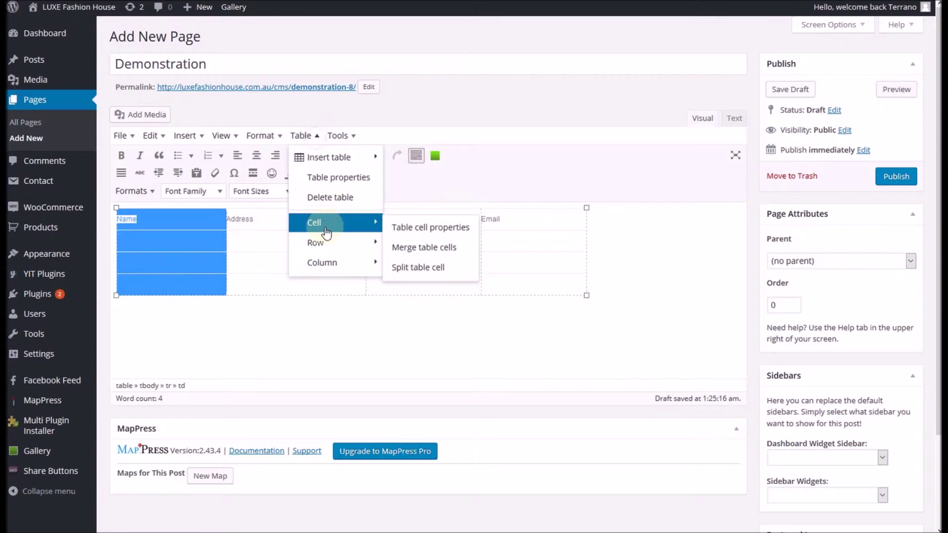
click(412, 236)
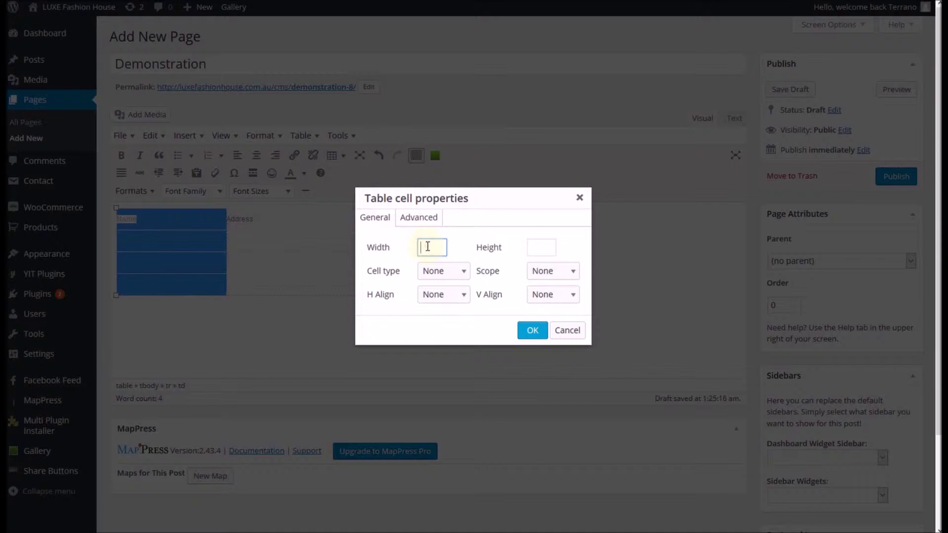
text(25%)
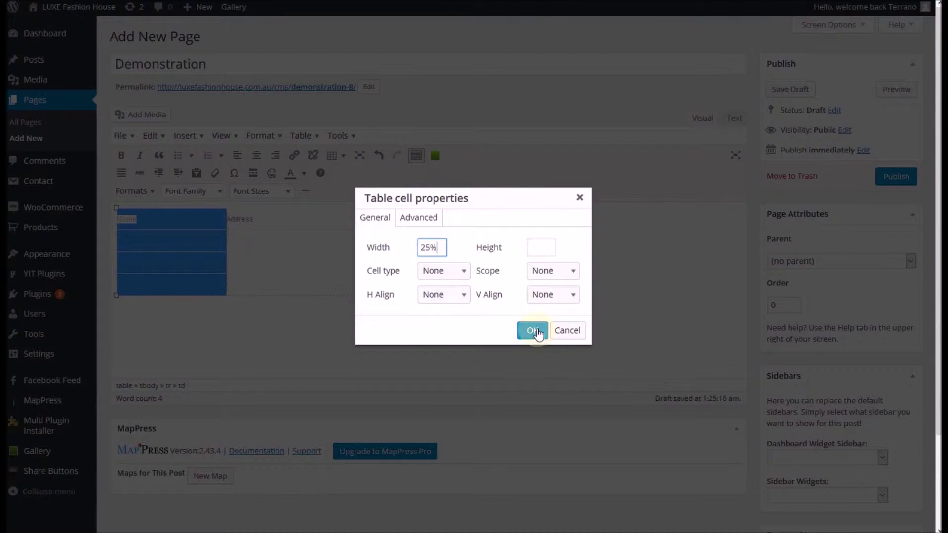
click(533, 330)
Step: Set the cell width of the whole Address column to 25%
drag(296, 212, 300, 276)
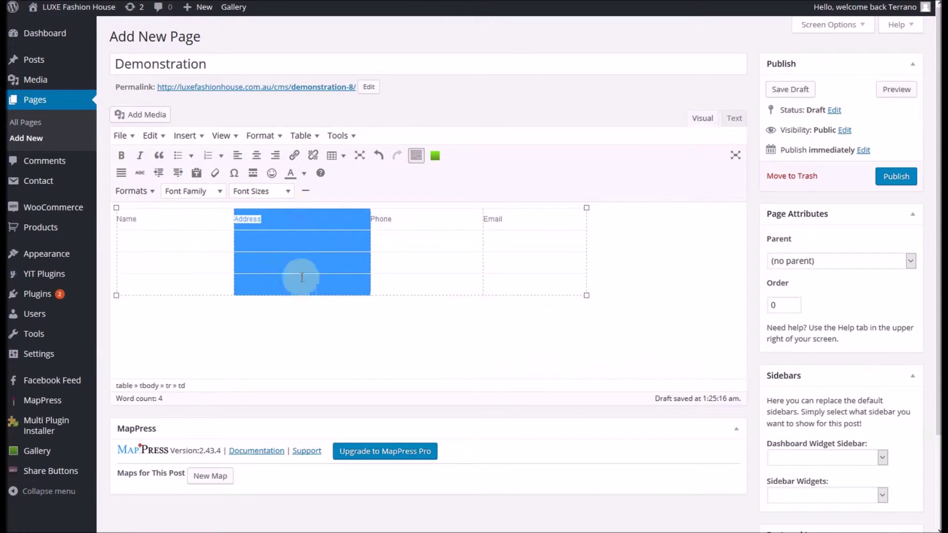
click(302, 135)
mouse_move(343, 226)
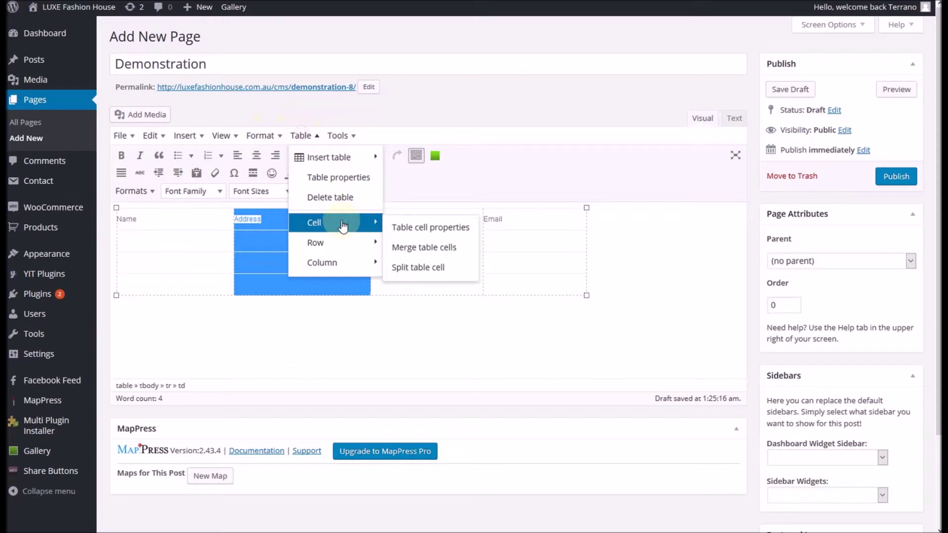
click(413, 228)
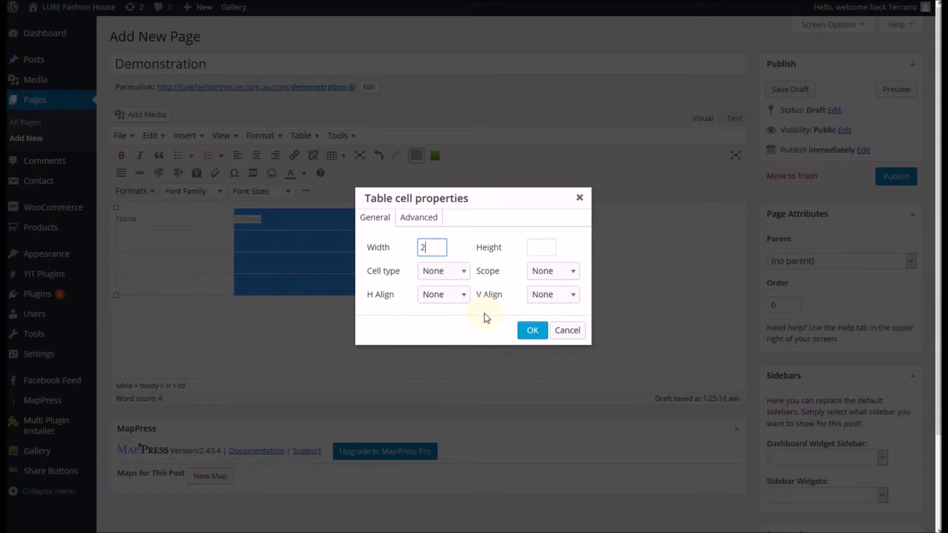
click(532, 330)
Step: Set the cell width of the whole Phone column to 25%
drag(416, 209, 414, 281)
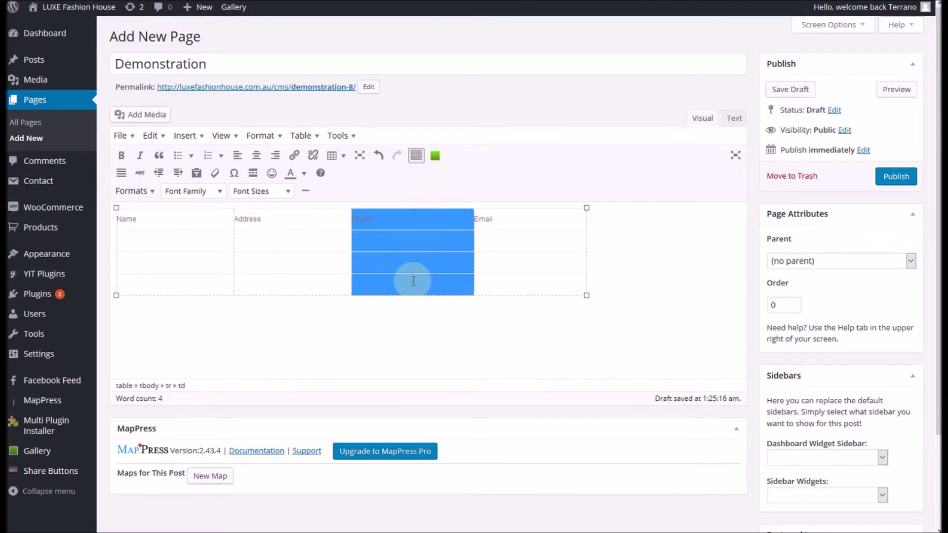
click(302, 136)
mouse_move(333, 223)
click(414, 226)
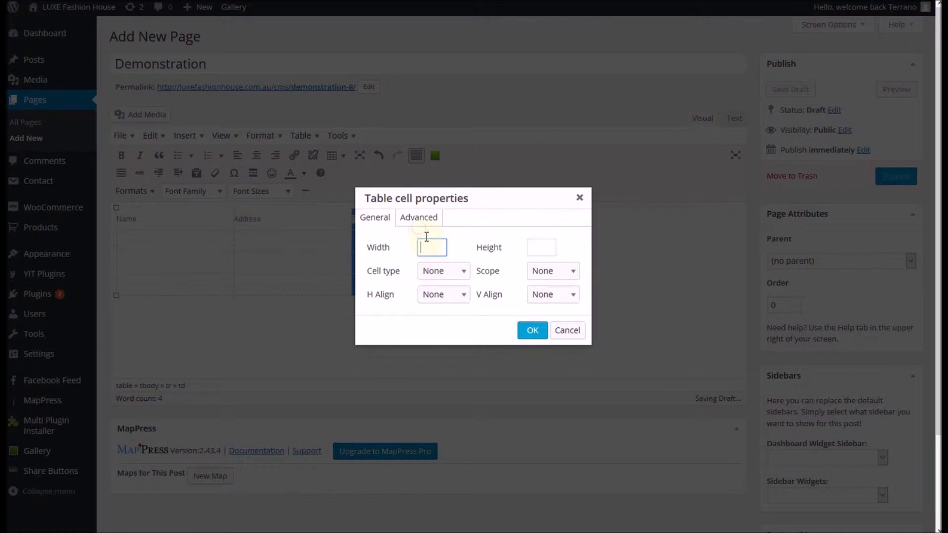
text(25)
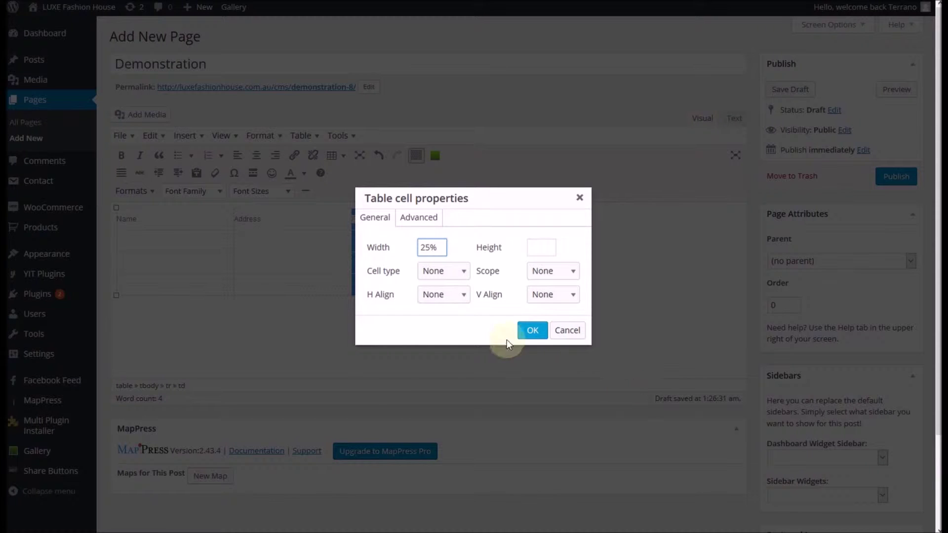
click(533, 330)
Step: Set the cell width of the Email column to 25%
drag(551, 227, 546, 277)
click(315, 140)
mouse_move(321, 222)
click(430, 227)
text(25%)
click(535, 333)
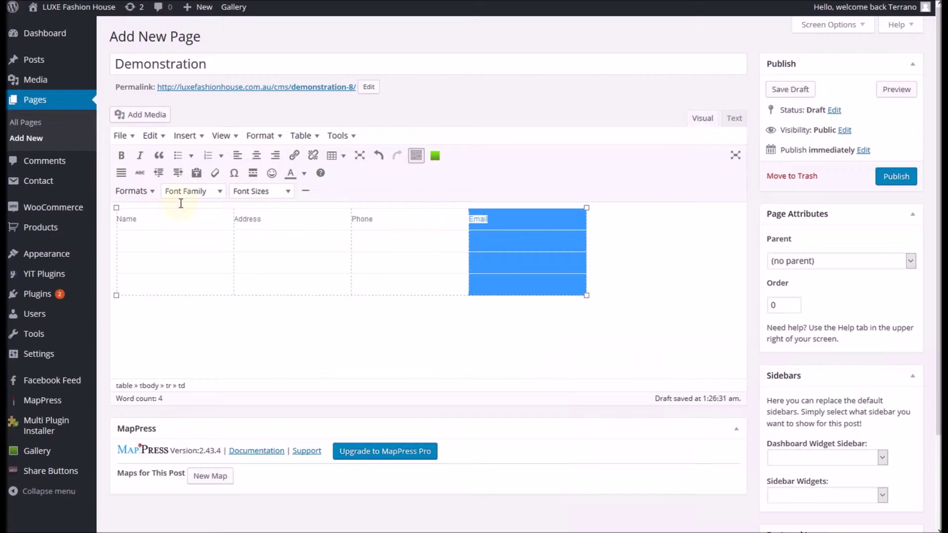
Step: Add a second line with the sample text sadfsaf below Address in its header cell
click(303, 223)
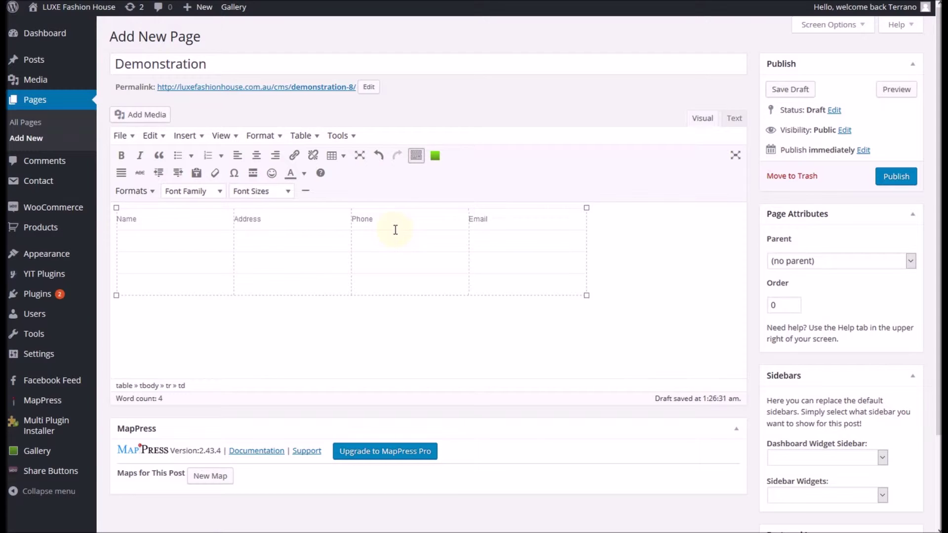
key(Return)
text(sadfsaf)
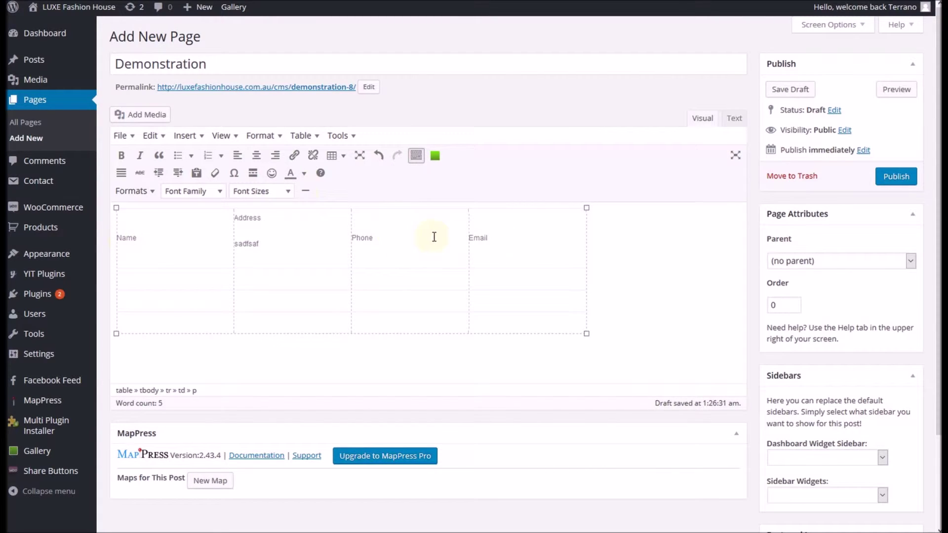
Step: Delete the sample line sadfsaf from the Address header cell
double_click(128, 237)
click(366, 234)
drag(483, 213, 483, 271)
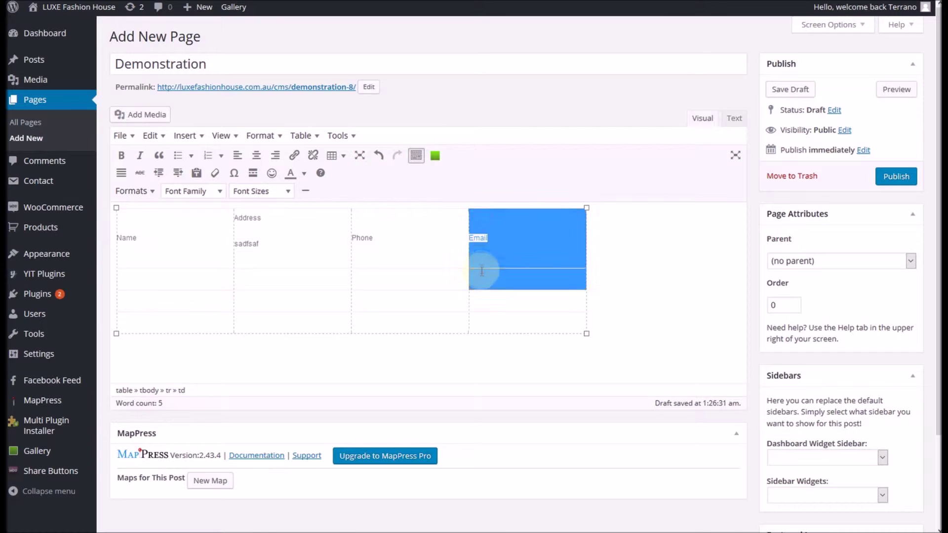
click(480, 223)
drag(270, 245, 229, 244)
click(270, 245)
double_click(270, 245)
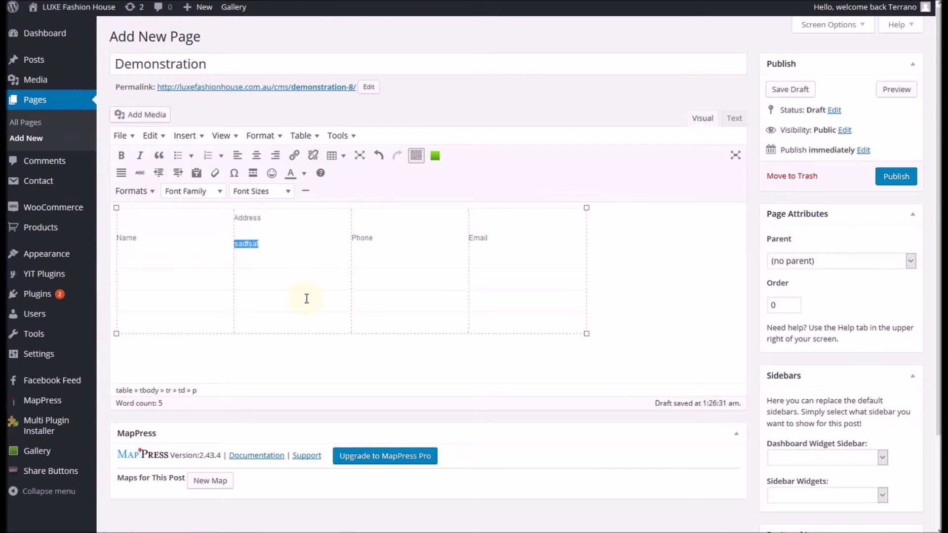
key(BackSpace)
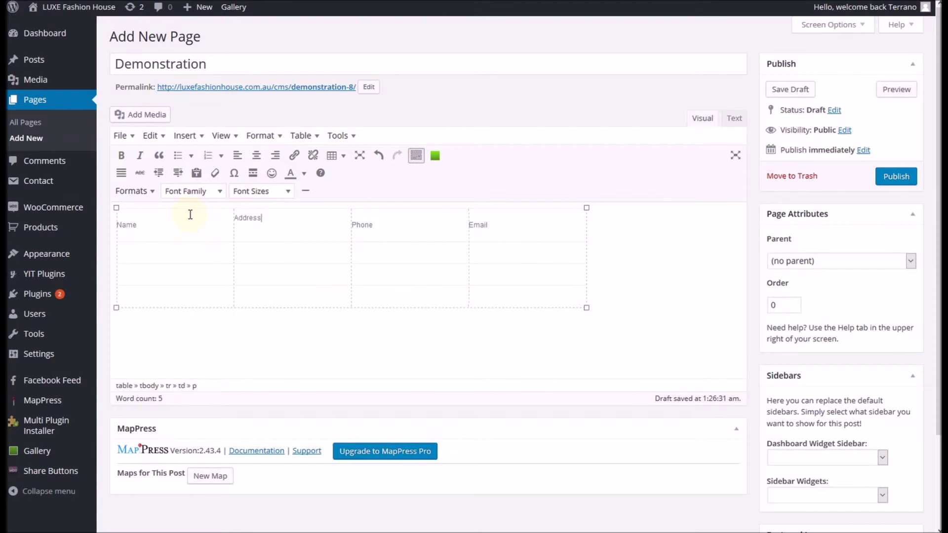
Step: Set the vertical alignment of all the table's cells to Top
drag(174, 217, 497, 294)
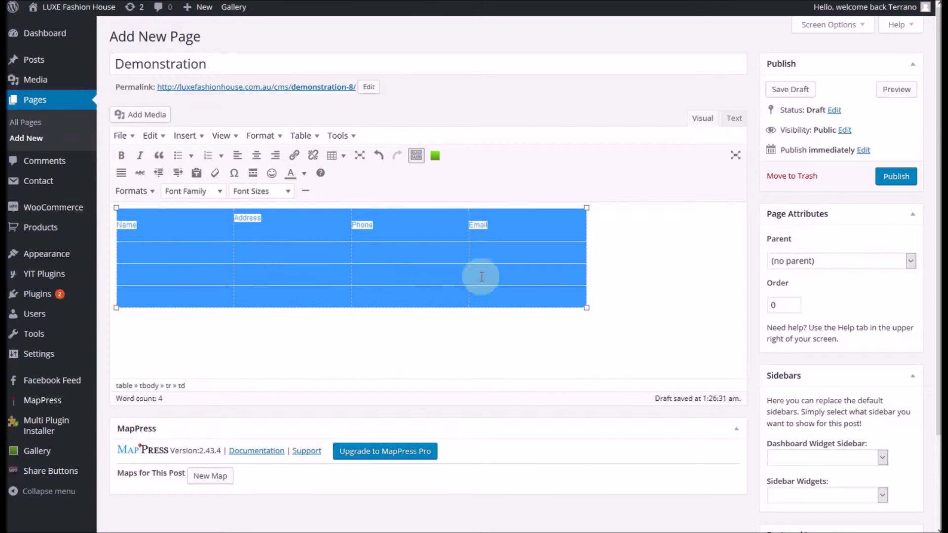
click(317, 137)
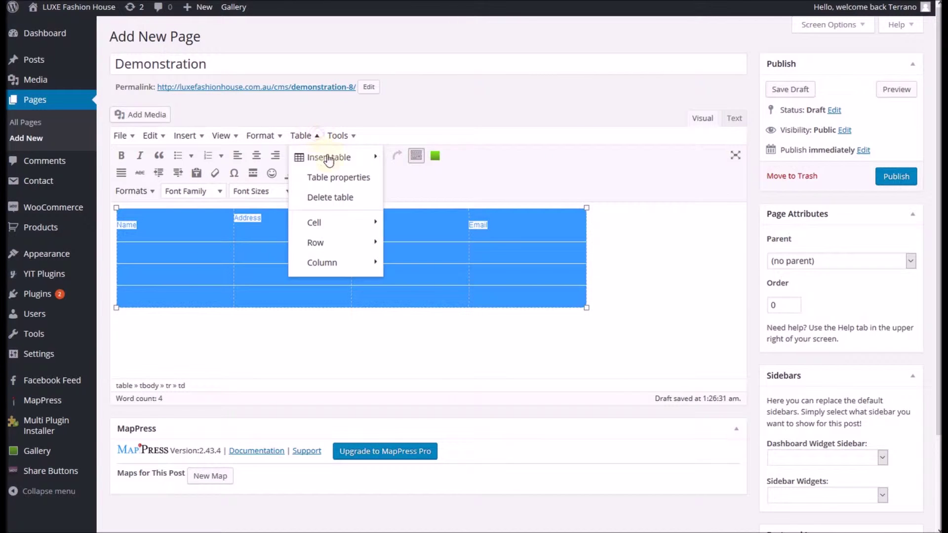
mouse_move(340, 225)
click(427, 229)
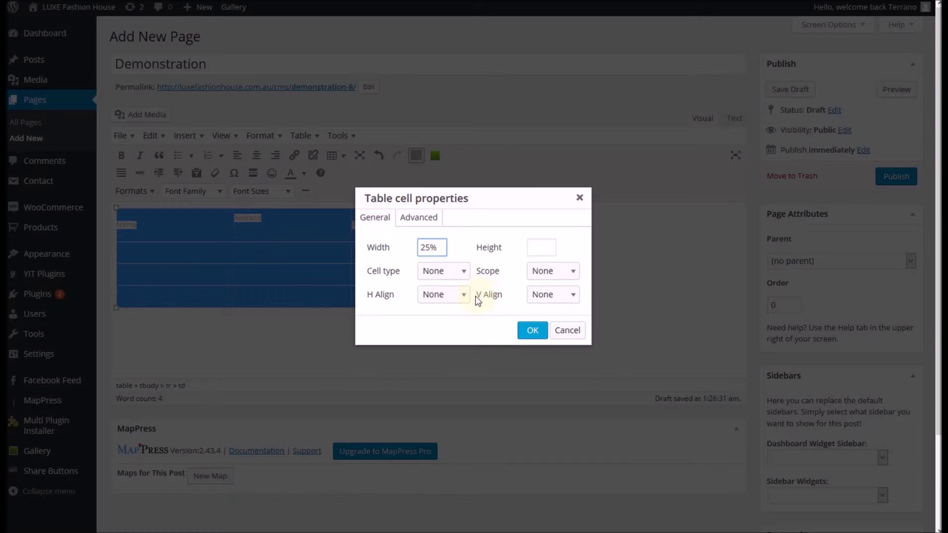
click(544, 296)
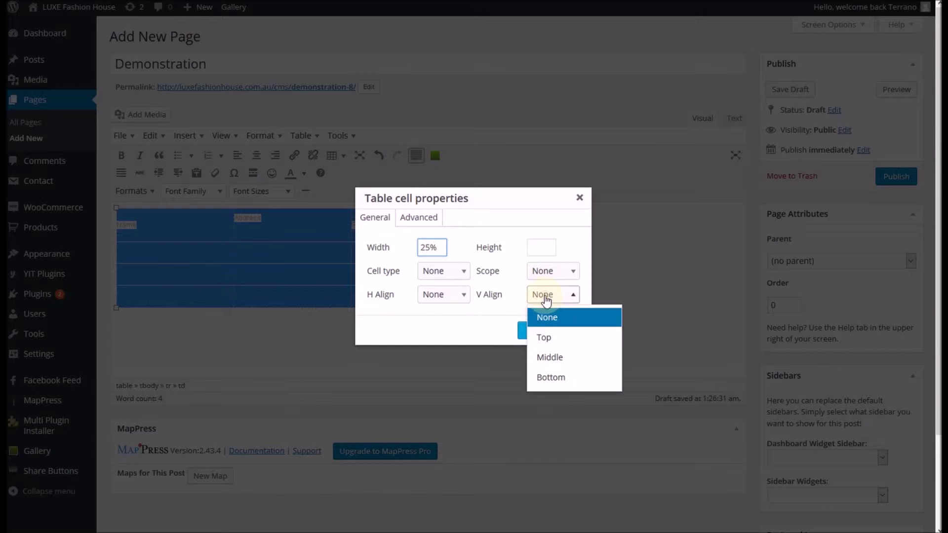
click(545, 337)
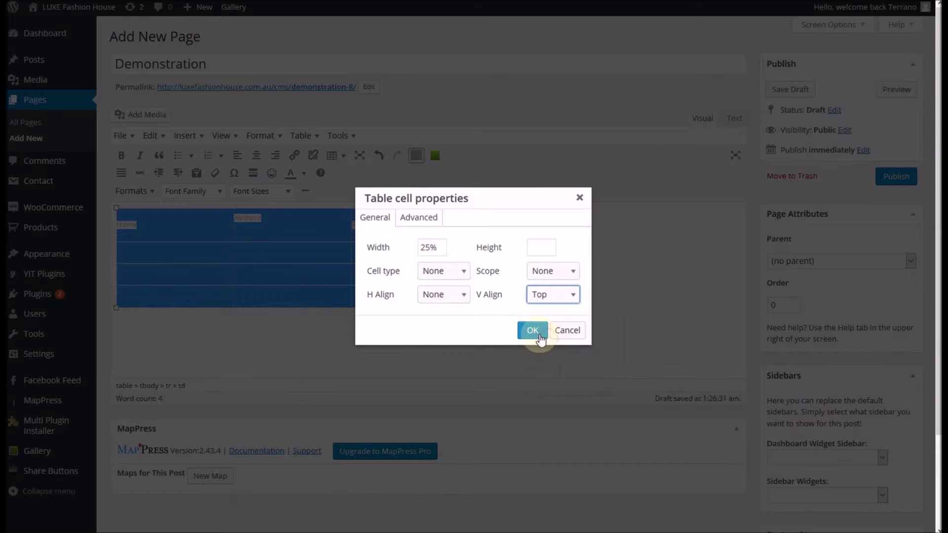
click(534, 331)
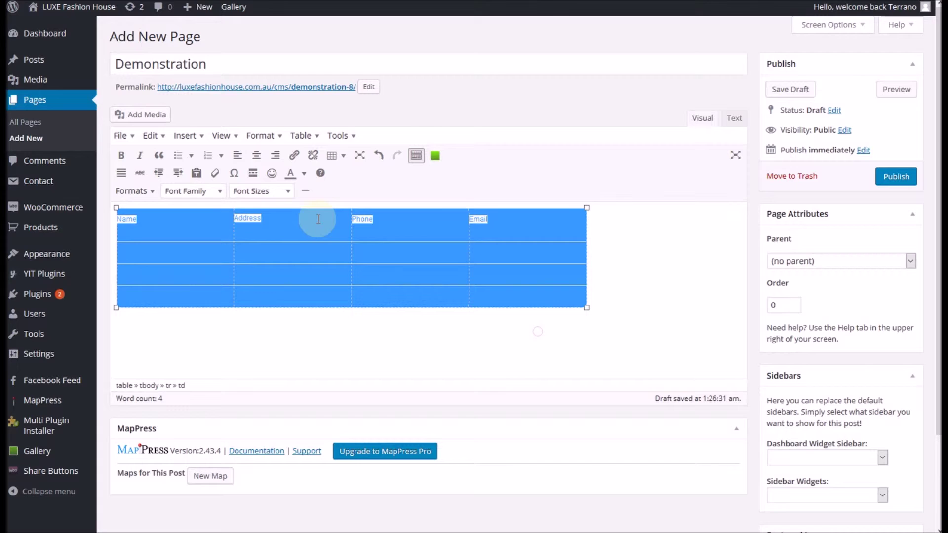
click(167, 226)
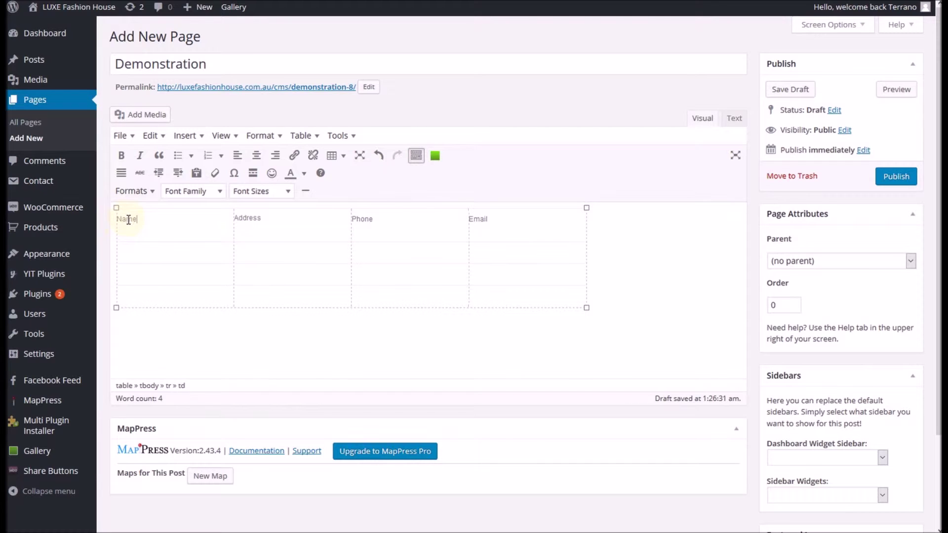
Step: Set the font size of the Phone heading to 16px
double_click(251, 217)
double_click(128, 219)
click(363, 219)
double_click(363, 219)
click(153, 195)
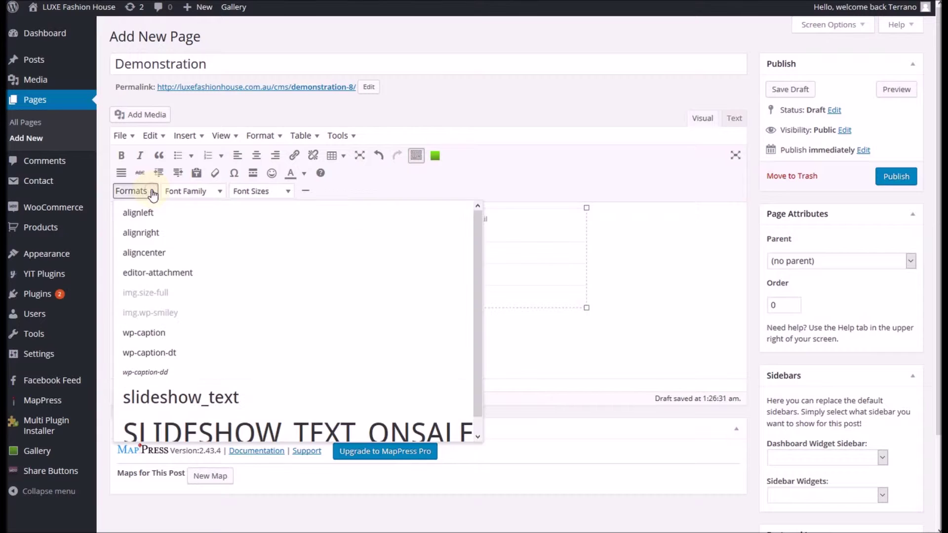
click(219, 192)
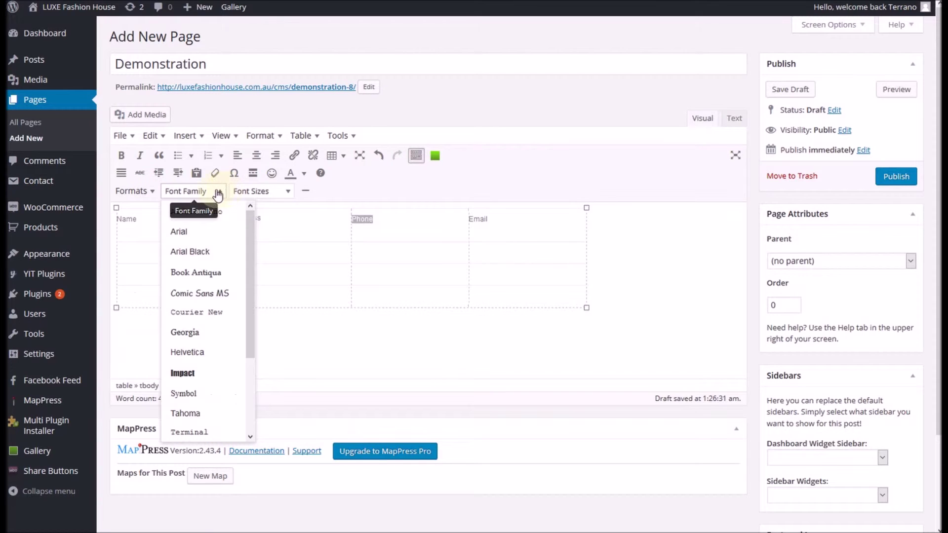
click(285, 193)
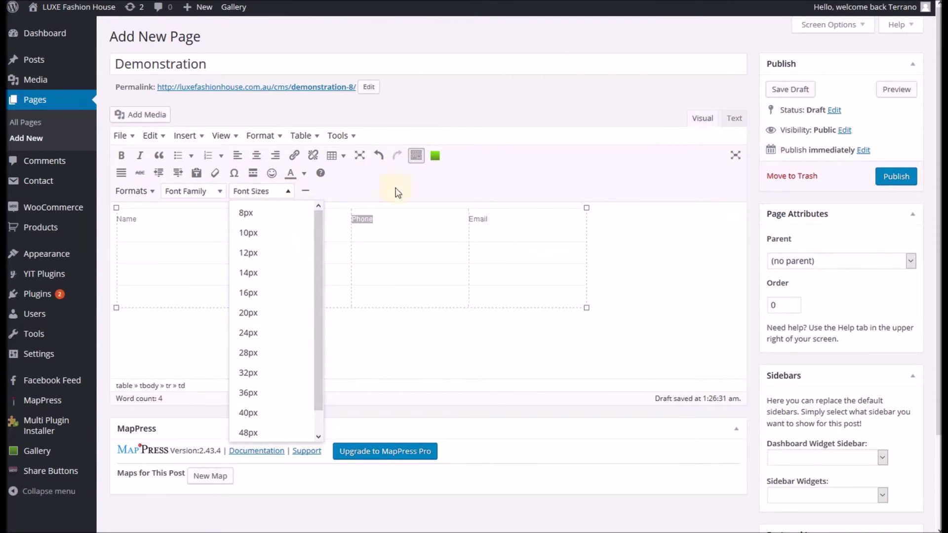
click(257, 294)
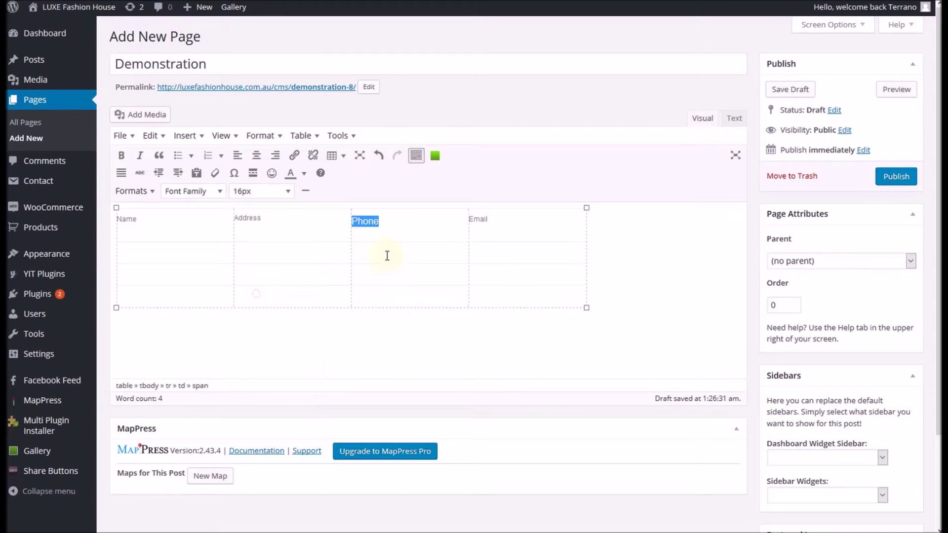
Step: Set the font size of the Phone heading to 12px
click(388, 222)
double_click(364, 223)
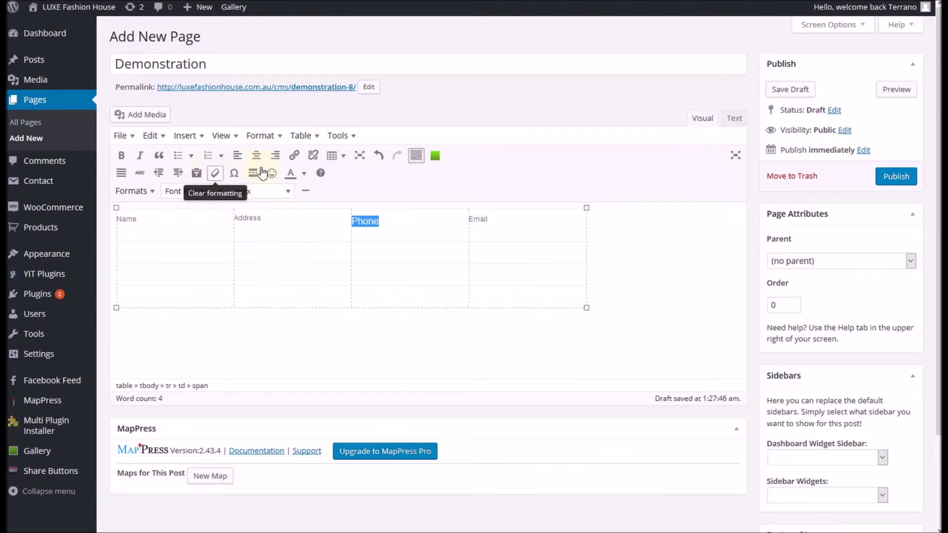
click(289, 192)
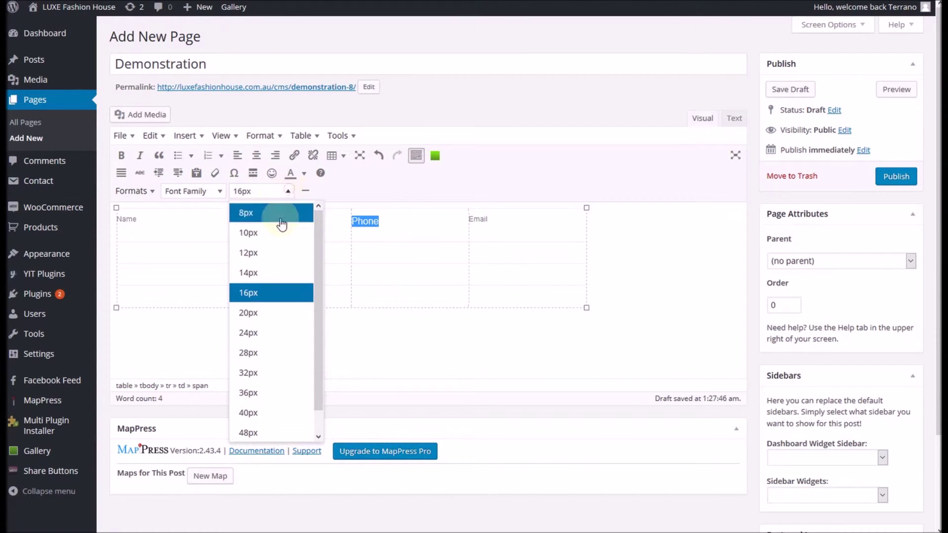
click(277, 252)
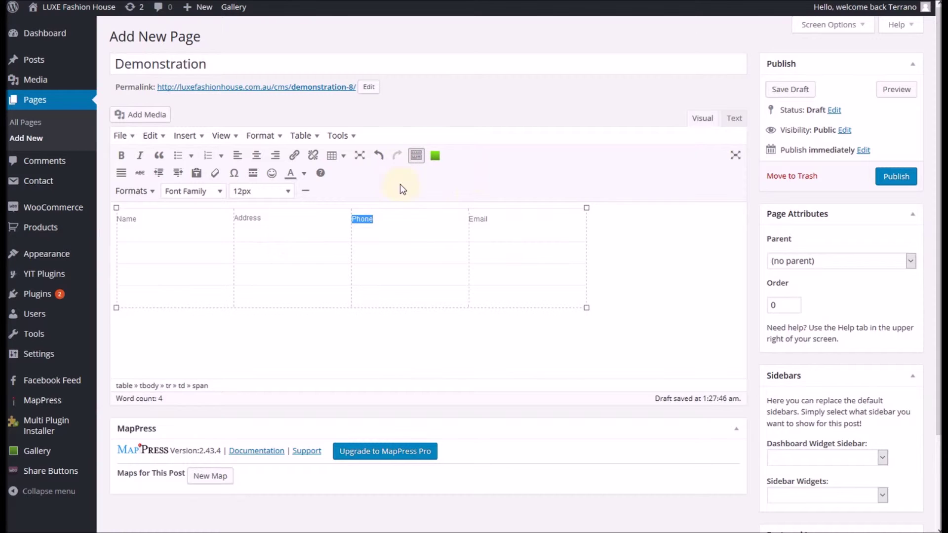
Step: Try a width of 80% in the properties of the whole table, and clear the width value again
click(176, 228)
drag(176, 215, 499, 303)
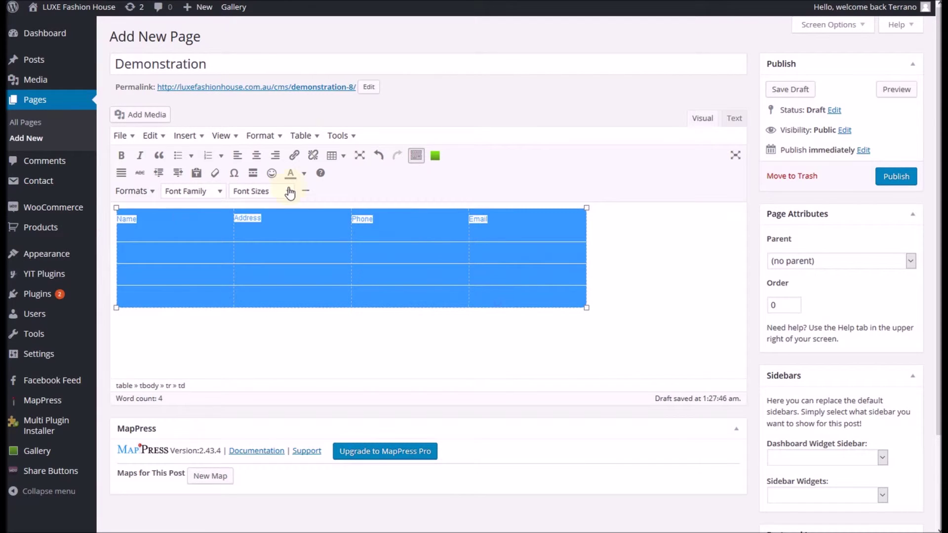
click(302, 136)
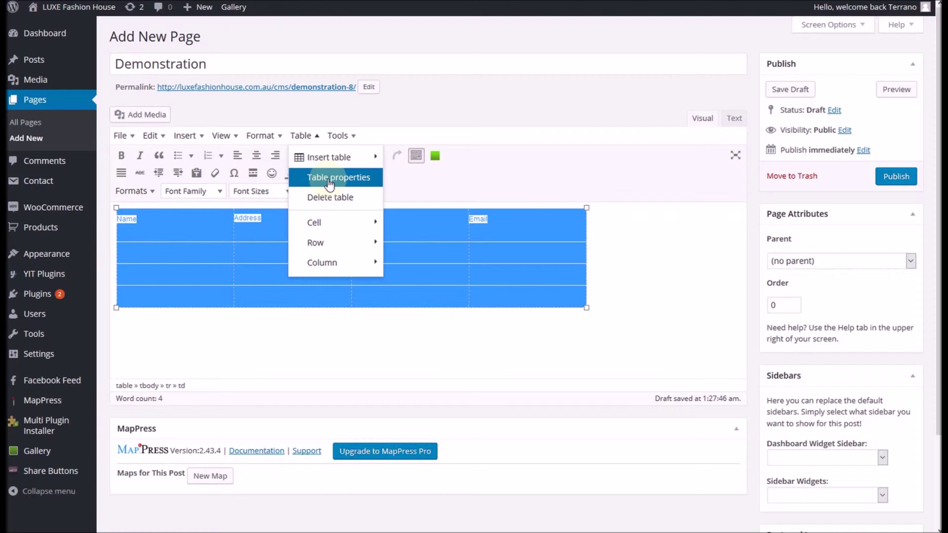
click(329, 183)
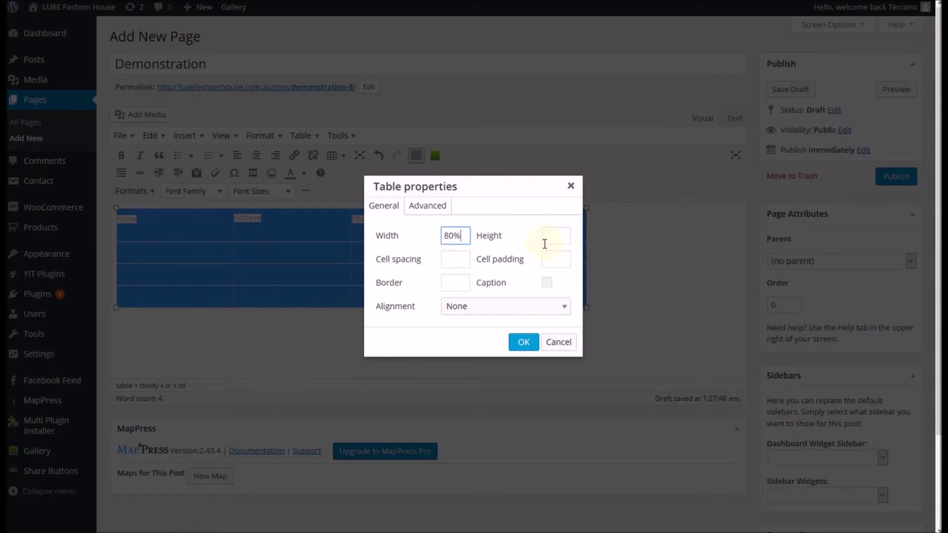
click(550, 237)
click(451, 236)
double_click(451, 235)
key(BackSpace)
click(453, 260)
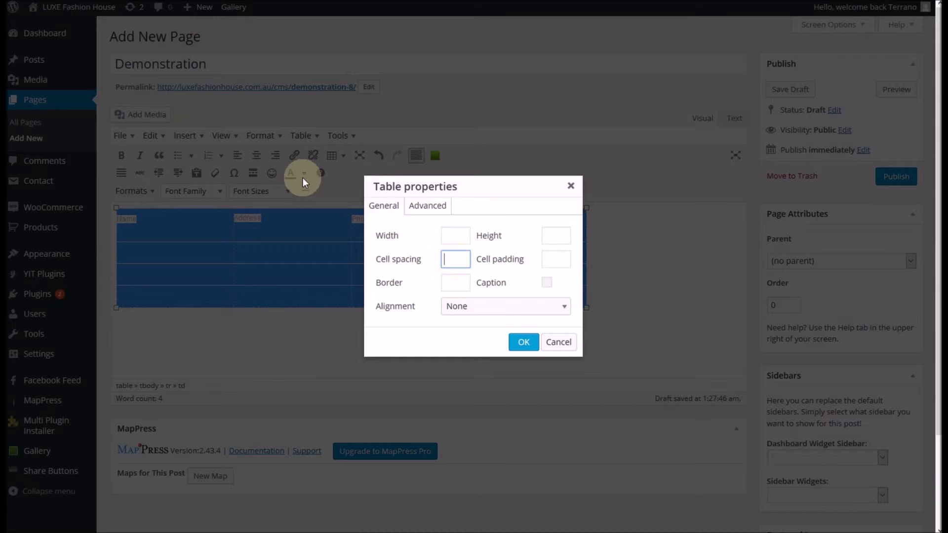
Step: Try a 5px border for the table, clear it again, and close the table properties after viewing the advanced options
click(562, 261)
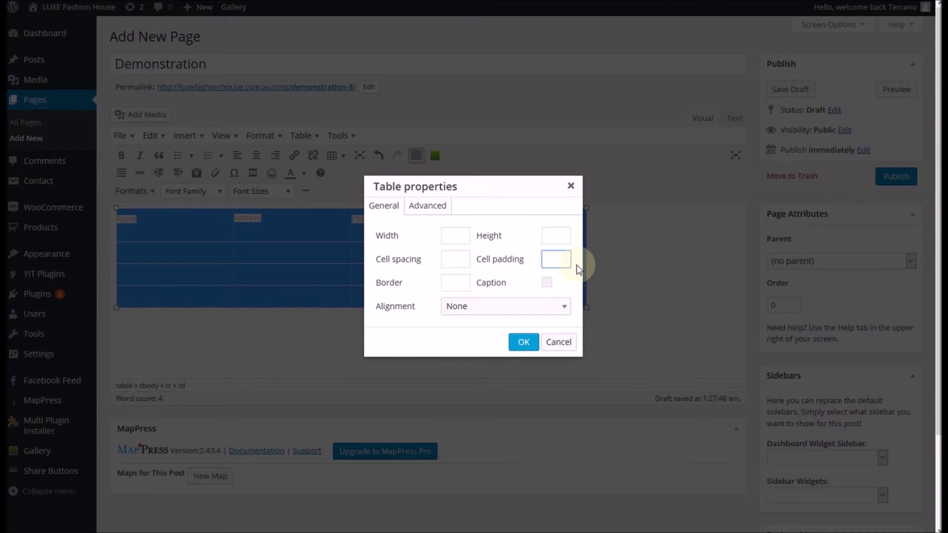
click(451, 283)
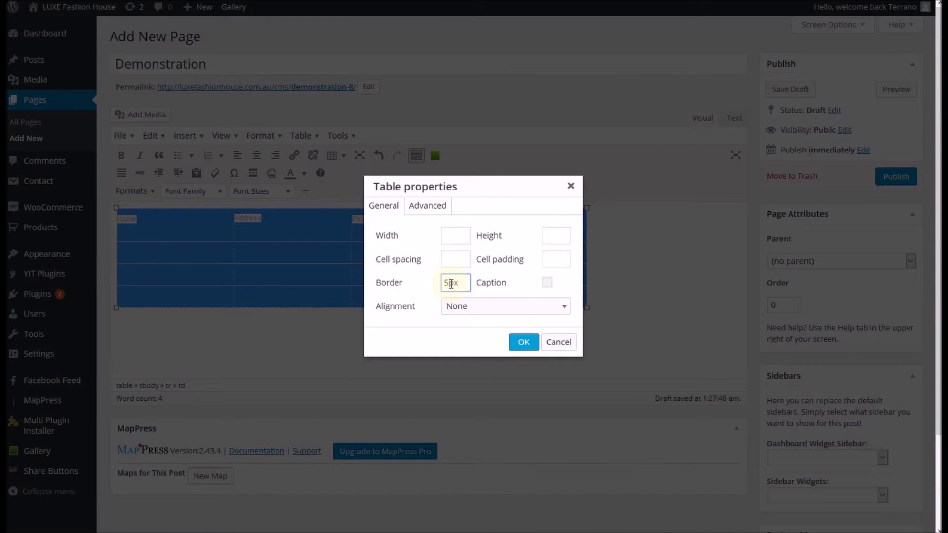
drag(464, 283, 441, 282)
key(BackSpace)
click(427, 207)
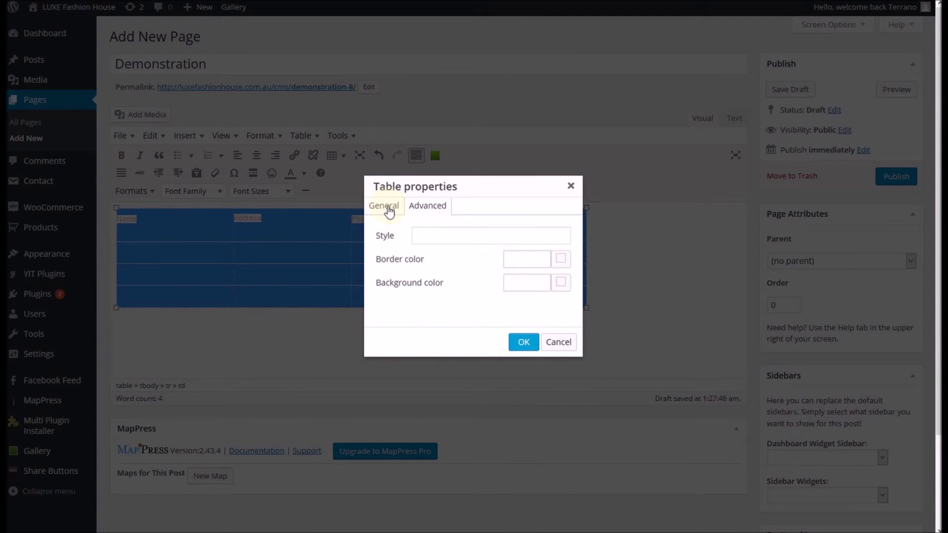
click(524, 342)
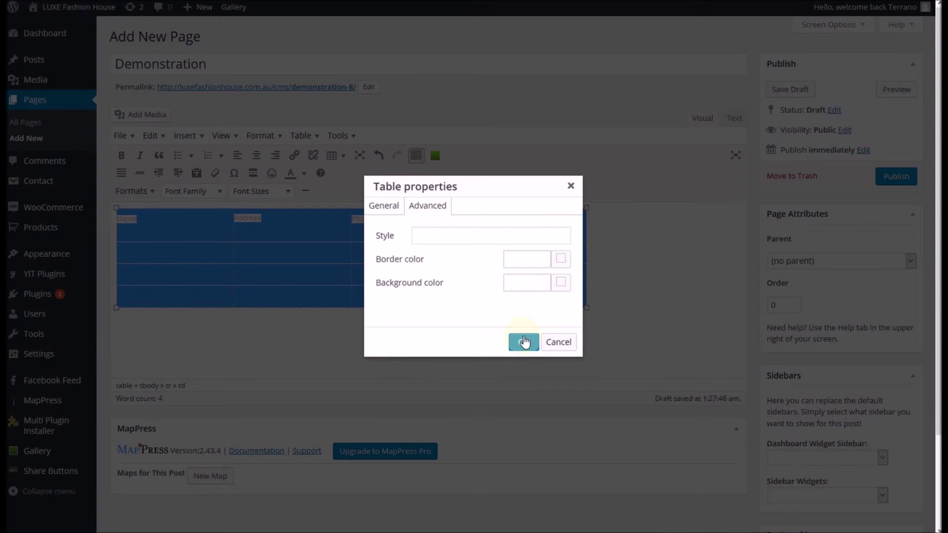
click(523, 343)
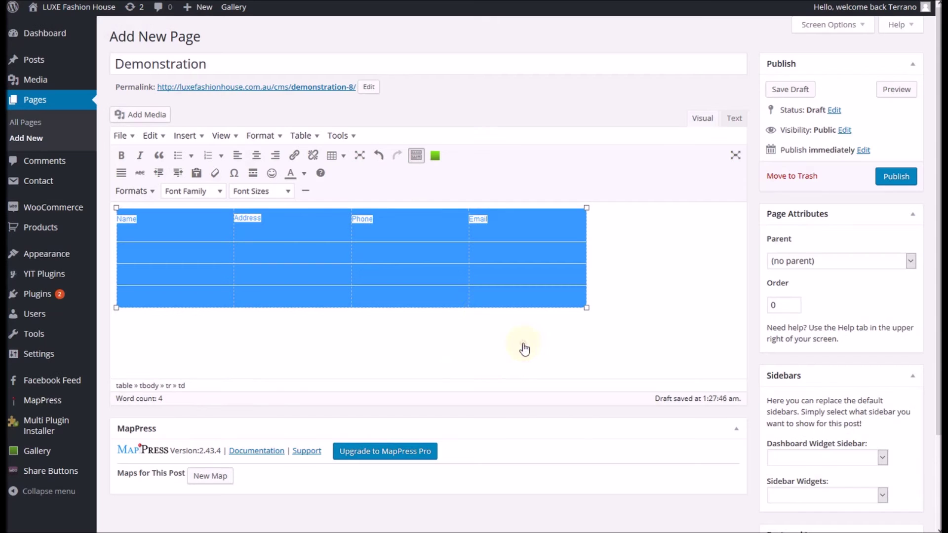
Step: Try Header as the row type for the table's heading row, and cancel the row properties without applying them
drag(169, 237, 465, 212)
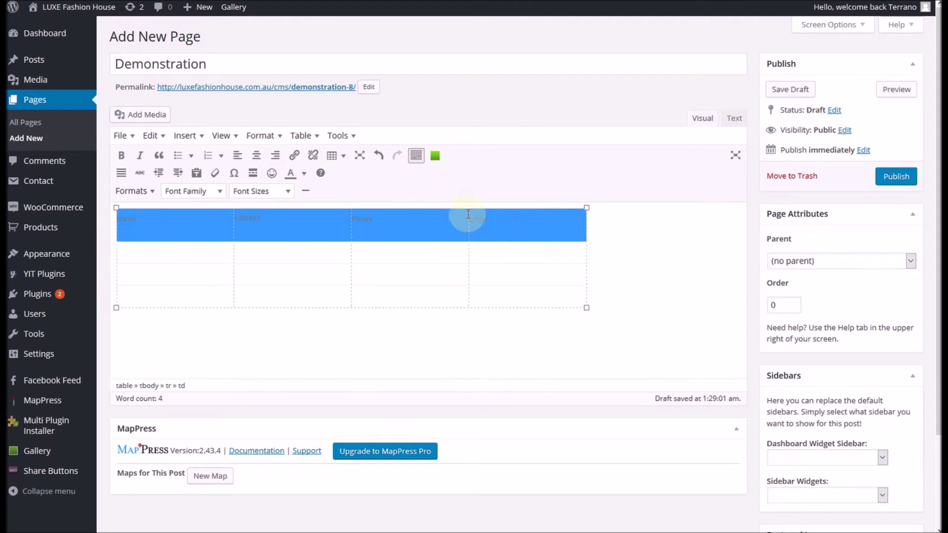
click(302, 135)
mouse_move(339, 252)
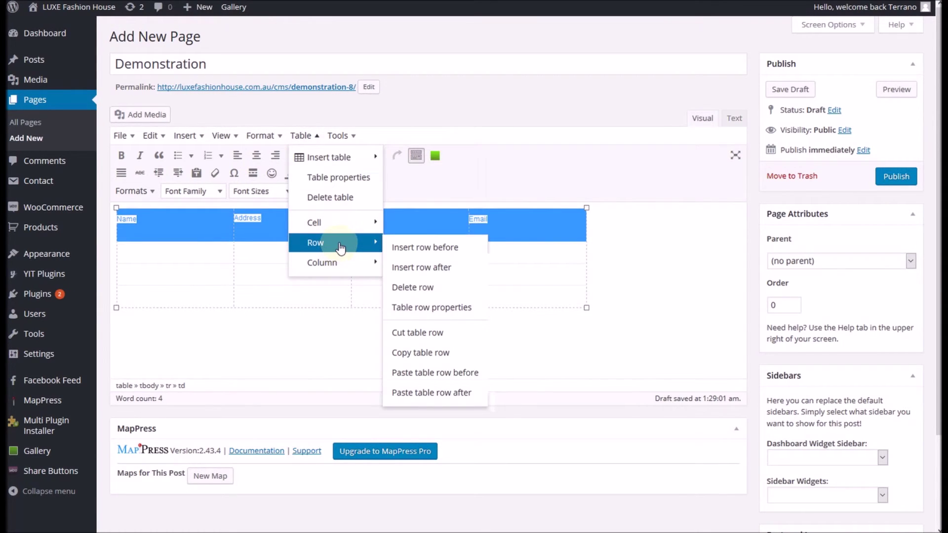
click(432, 310)
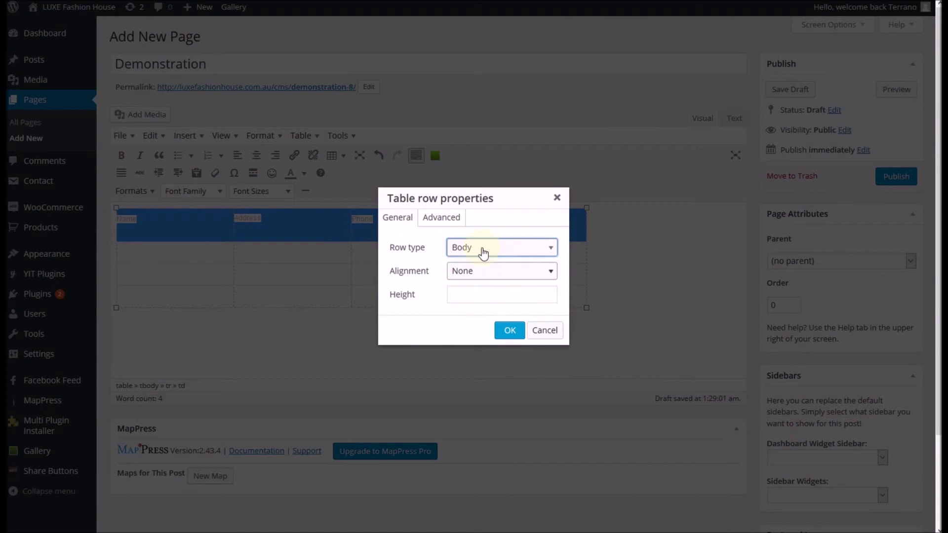
click(480, 249)
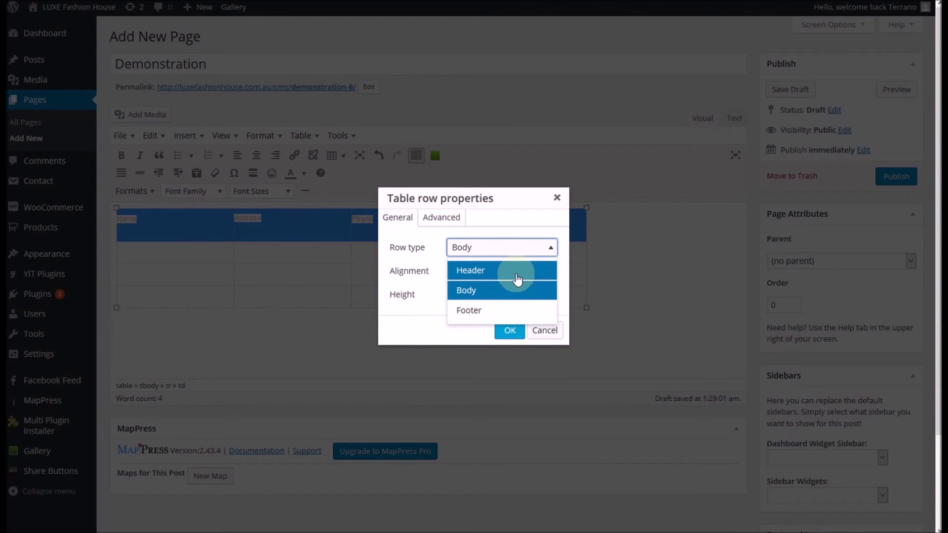
click(517, 279)
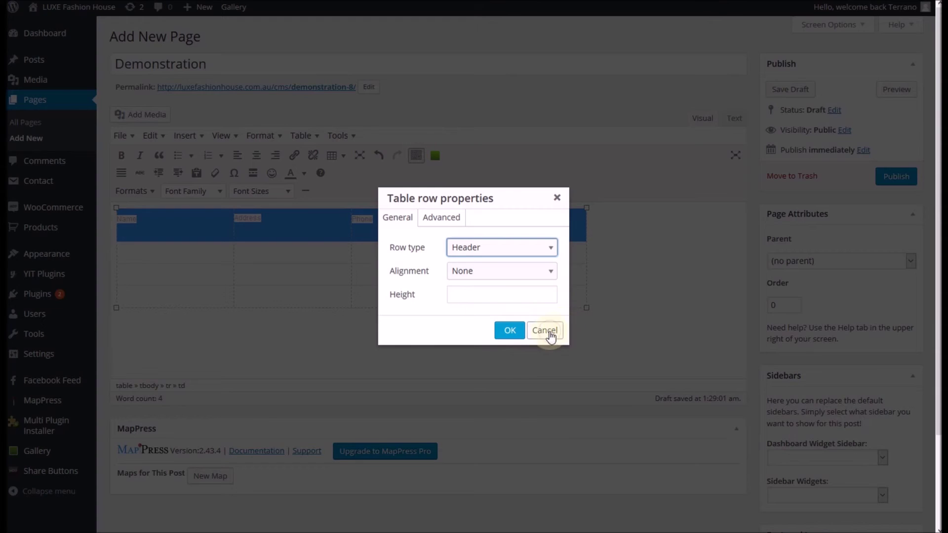
click(546, 331)
click(148, 228)
click(126, 219)
click(253, 218)
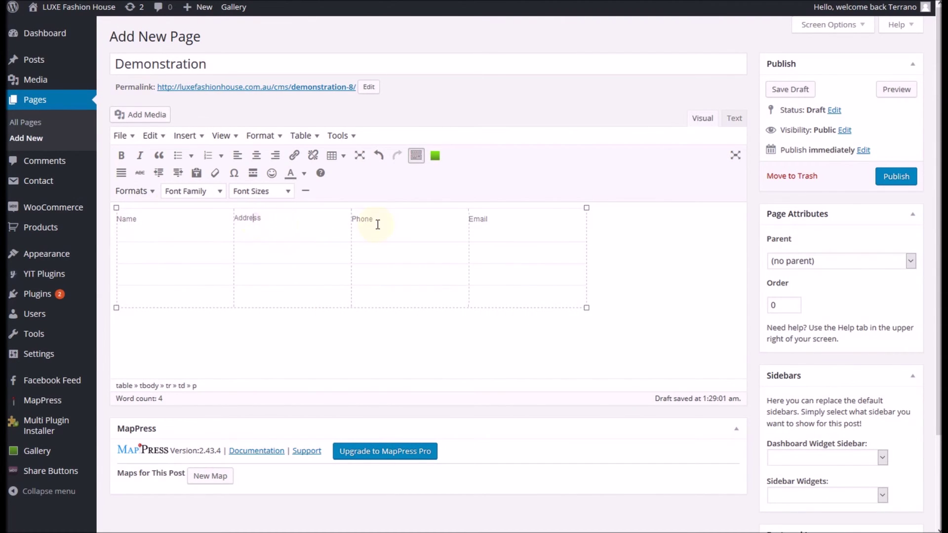
click(480, 219)
double_click(127, 218)
click(173, 222)
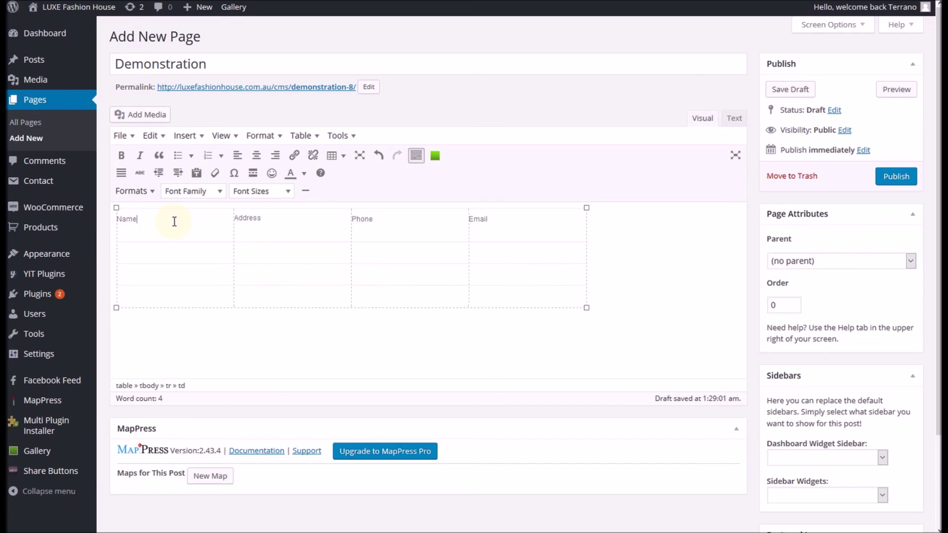